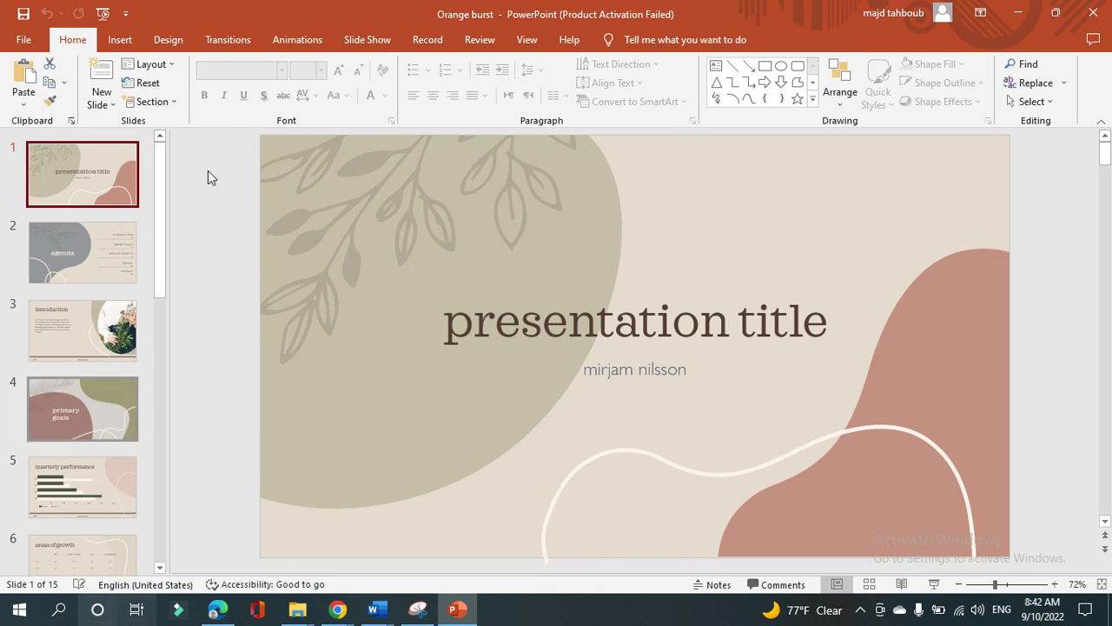
Look through the first four slides of the presentation
{"action": "left_click", "coordinate": [117, 251]}
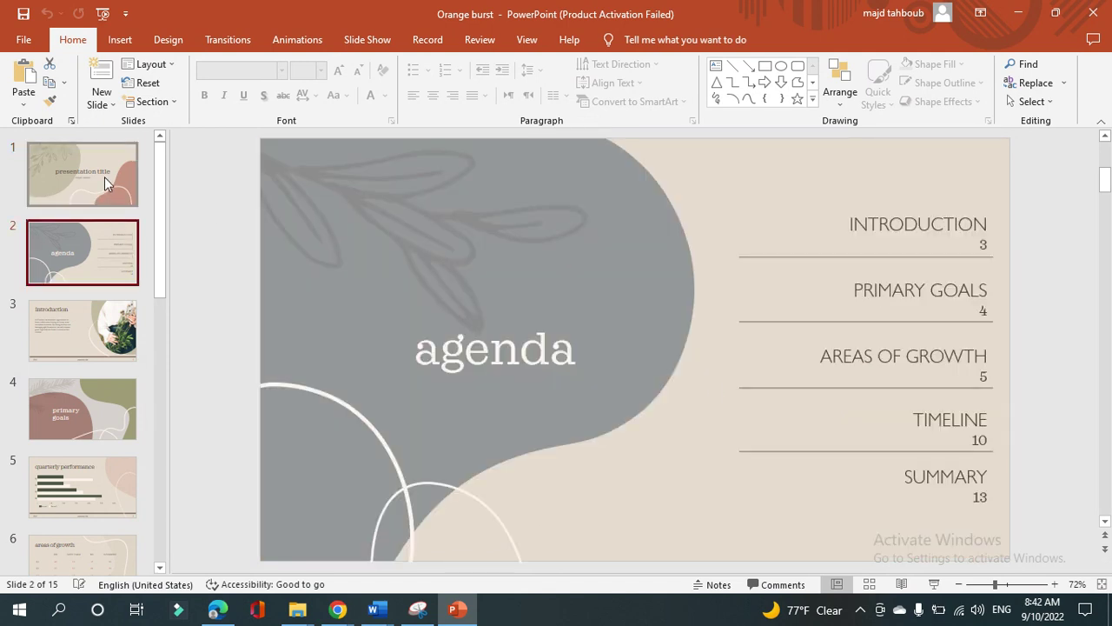
{"action": "left_click", "coordinate": [104, 177]}
{"action": "left_click", "coordinate": [115, 243]}
{"action": "left_click", "coordinate": [109, 330]}
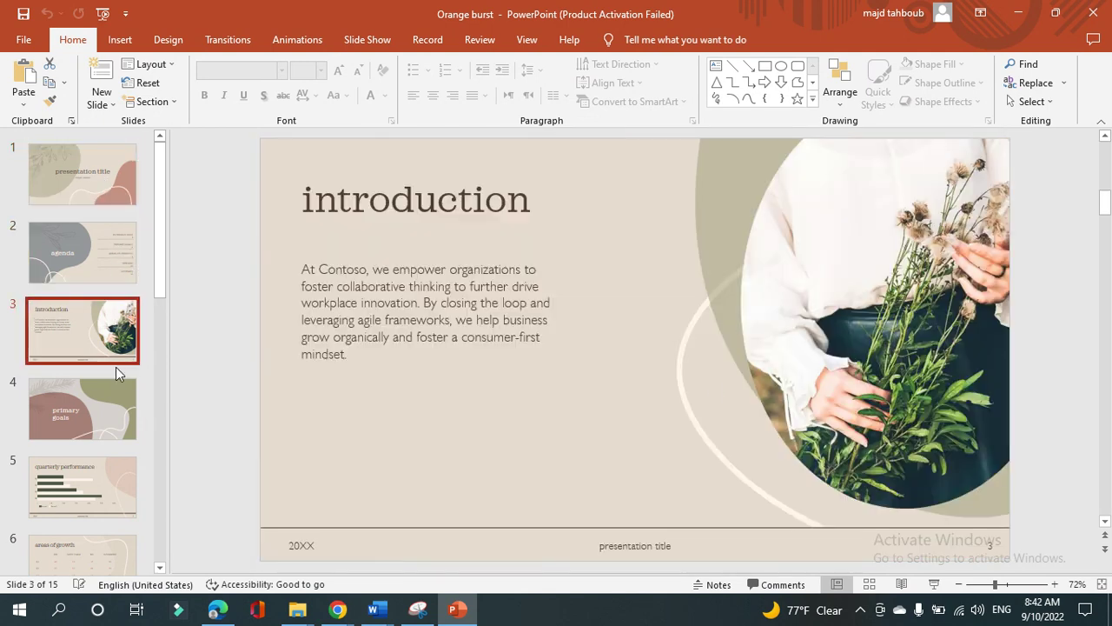
{"action": "left_click", "coordinate": [105, 405]}
Insert a new slide with the Agenda layout directly after the title slide
{"action": "left_click", "coordinate": [87, 157]}
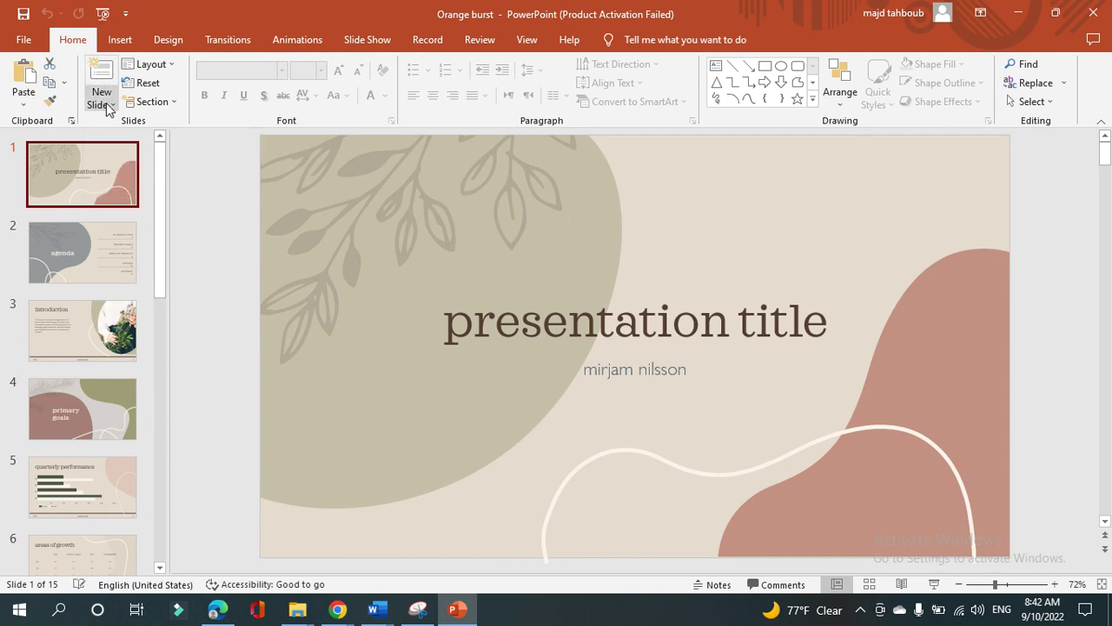
{"action": "left_click", "coordinate": [108, 107]}
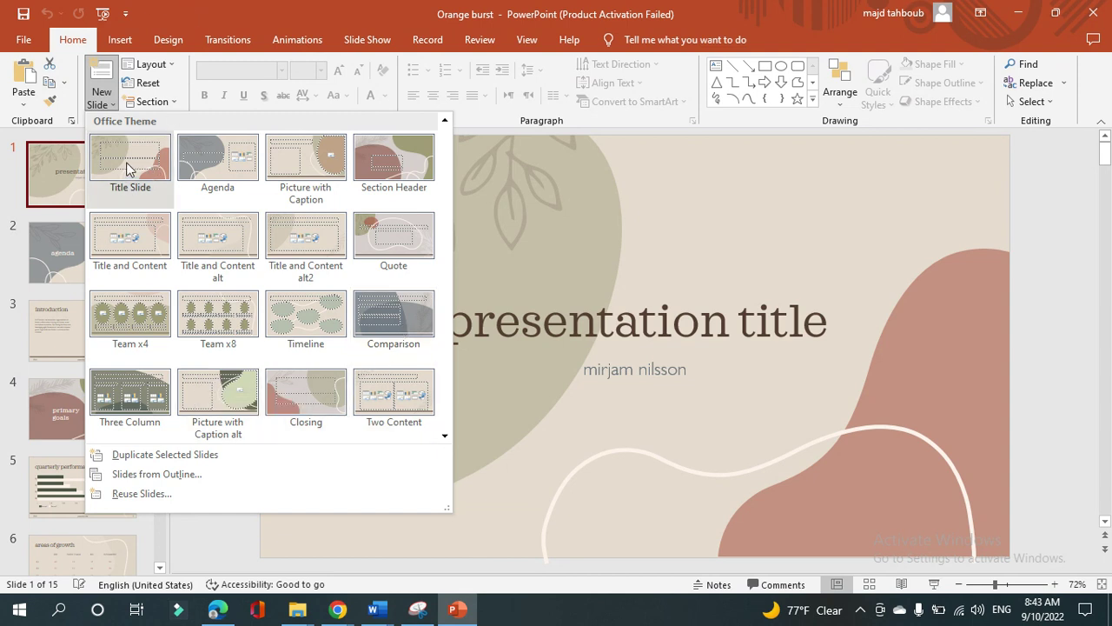
{"action": "left_click", "coordinate": [214, 172]}
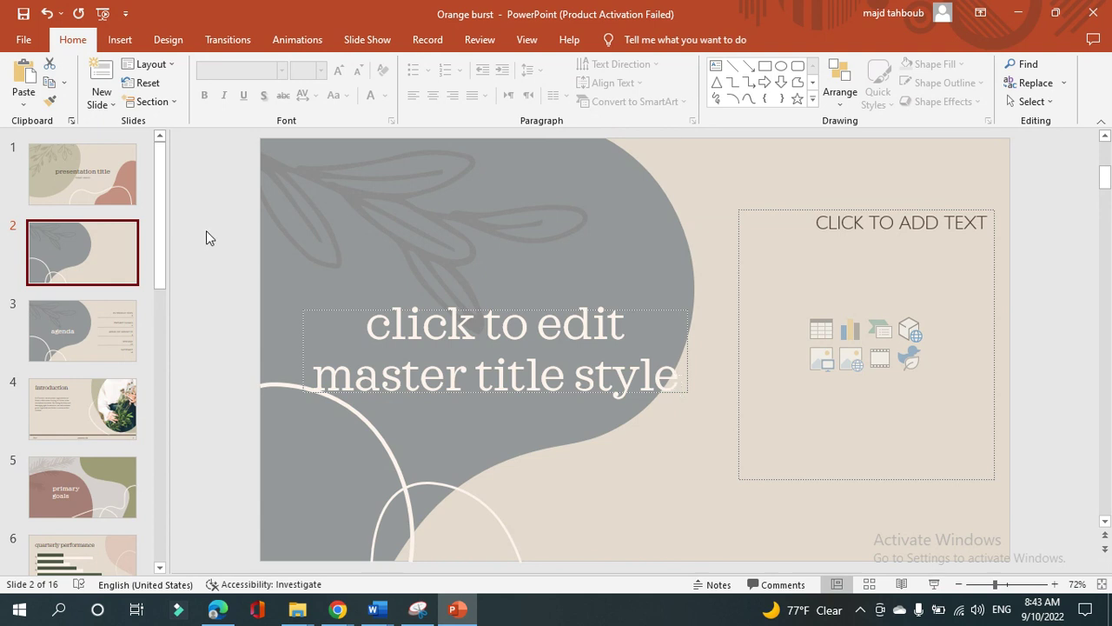
Enter "Welcome" as the title of the new slide
{"action": "left_click", "coordinate": [674, 380]}
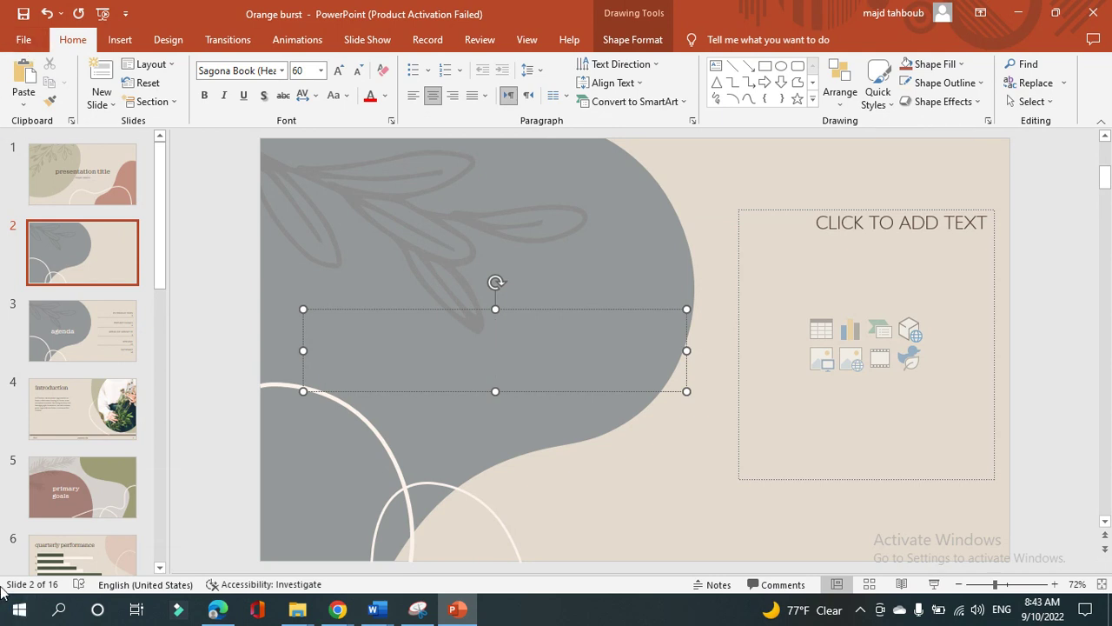
{"action": "left_click", "coordinate": [620, 341]}
{"action": "type", "text": "Wel"}
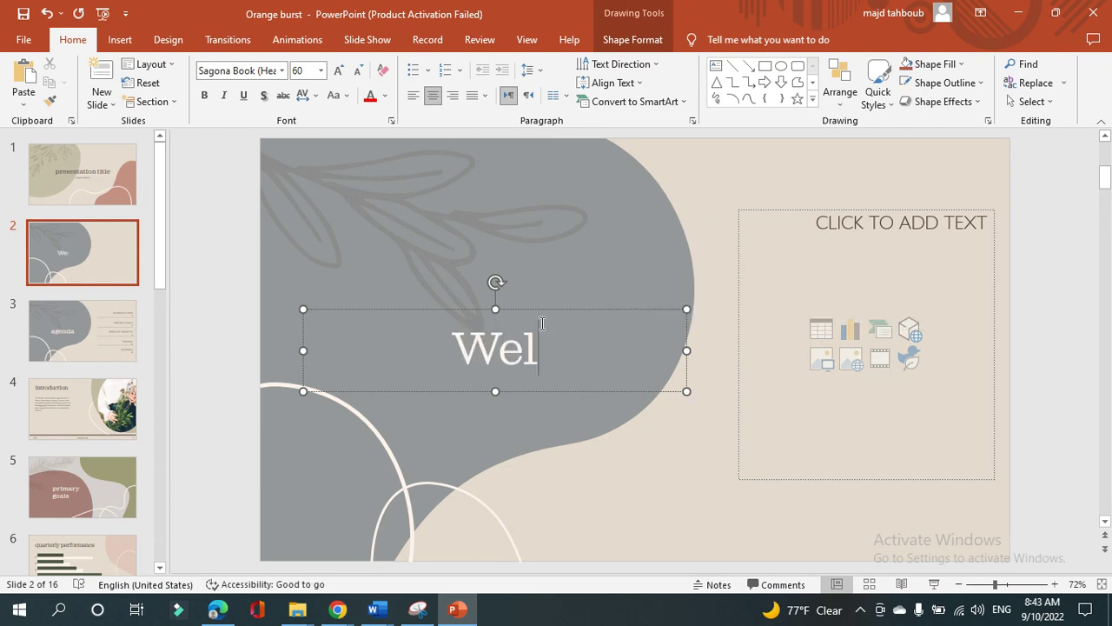
{"action": "type", "text": "come"}
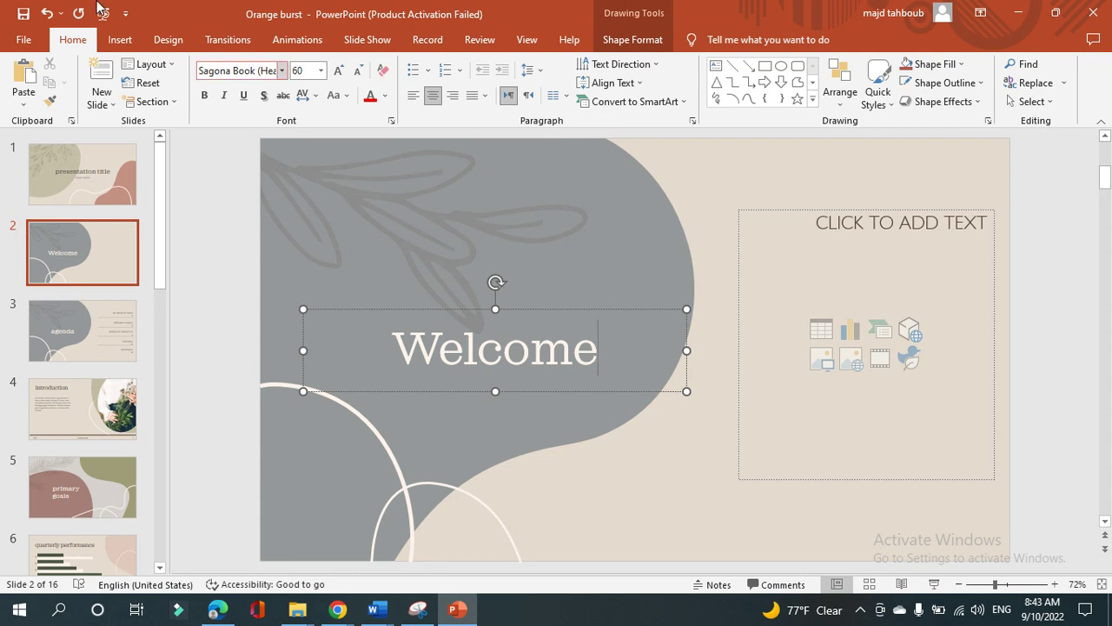
{"action": "left_click", "coordinate": [131, 42]}
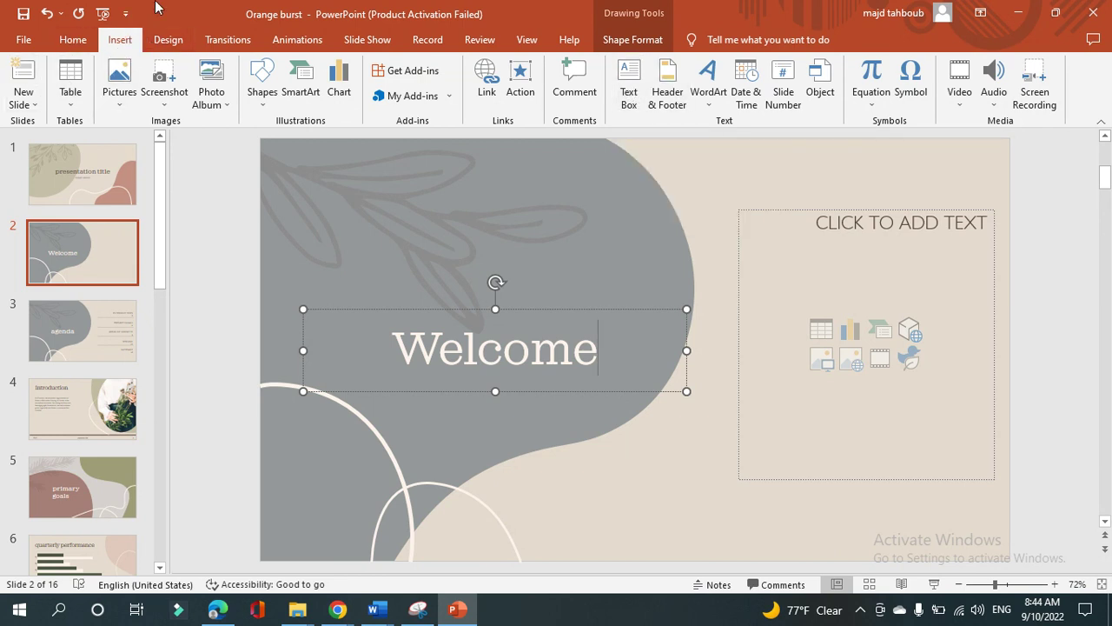
{"action": "left_click", "coordinate": [633, 104]}
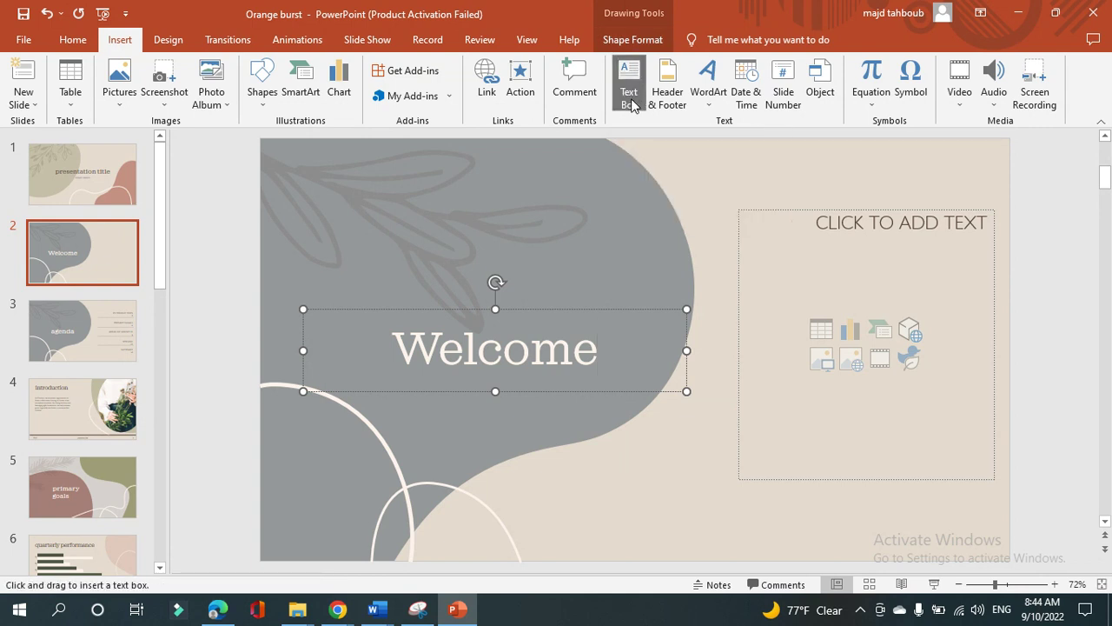
{"action": "left_click_drag", "start_coordinate": [605, 321], "coordinate": [663, 378]}
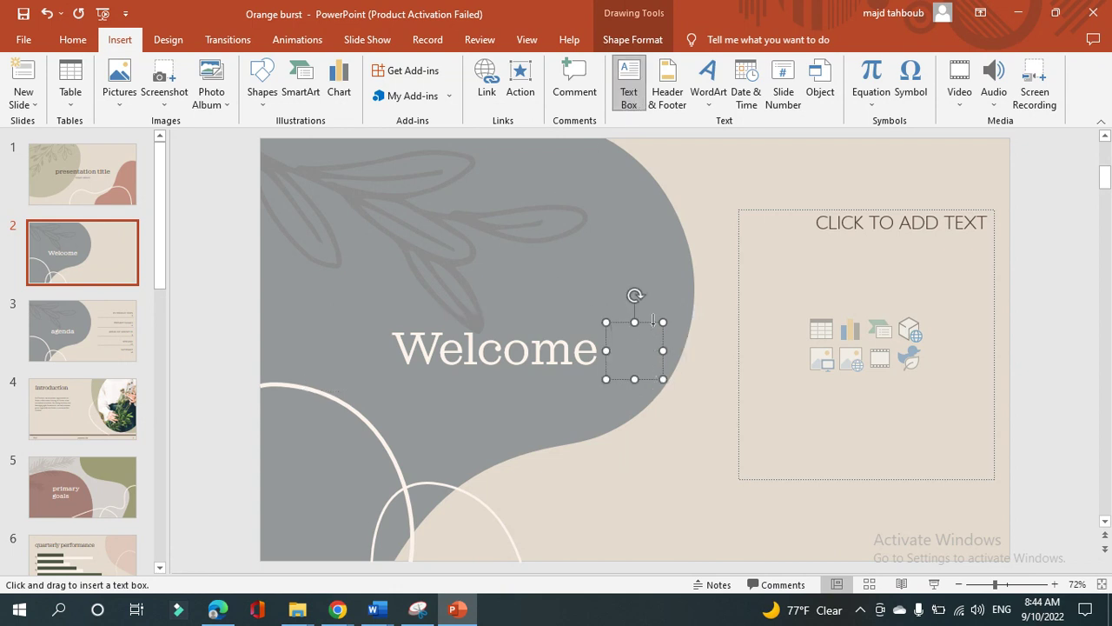
{"action": "left_click", "coordinate": [627, 374]}
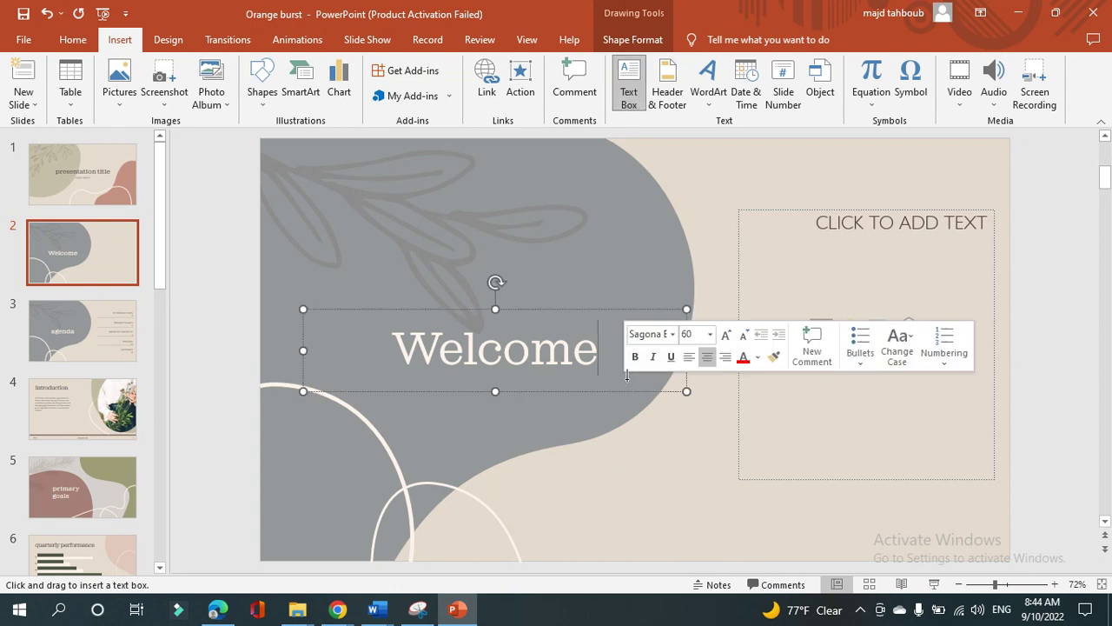
{"action": "left_click", "coordinate": [577, 336]}
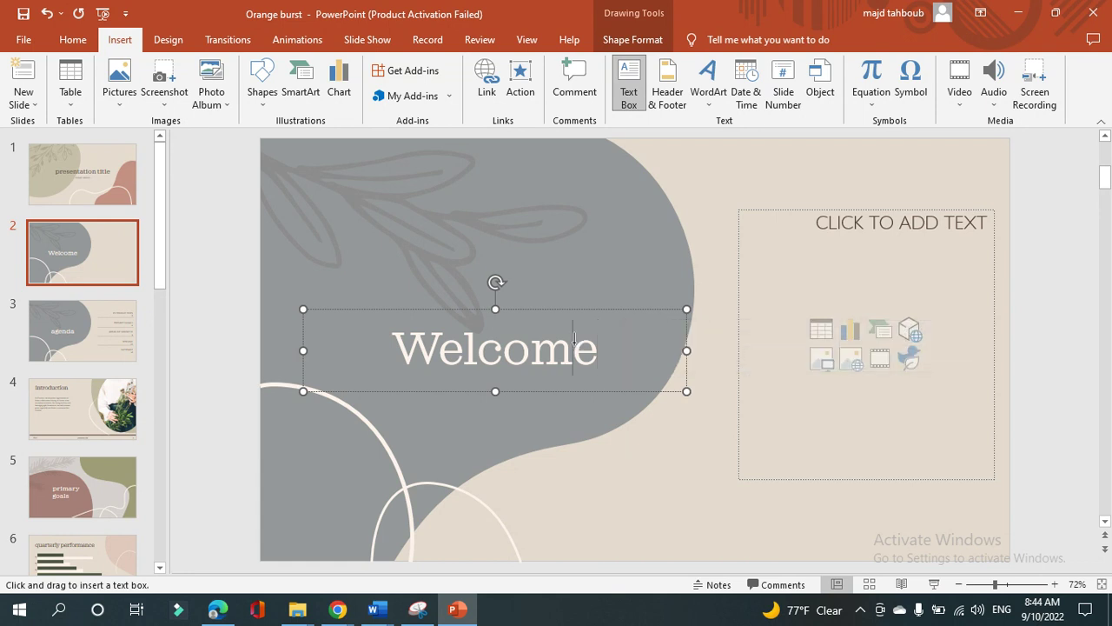
{"action": "key", "text": "ctrl+z"}
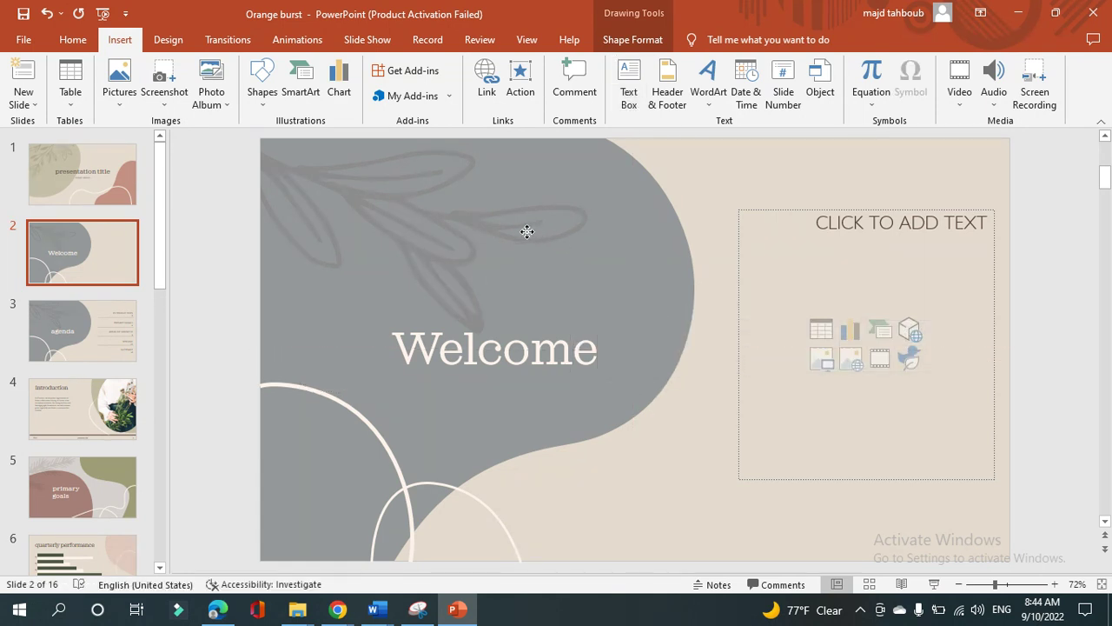
{"action": "left_click_drag", "start_coordinate": [356, 223], "coordinate": [531, 278]}
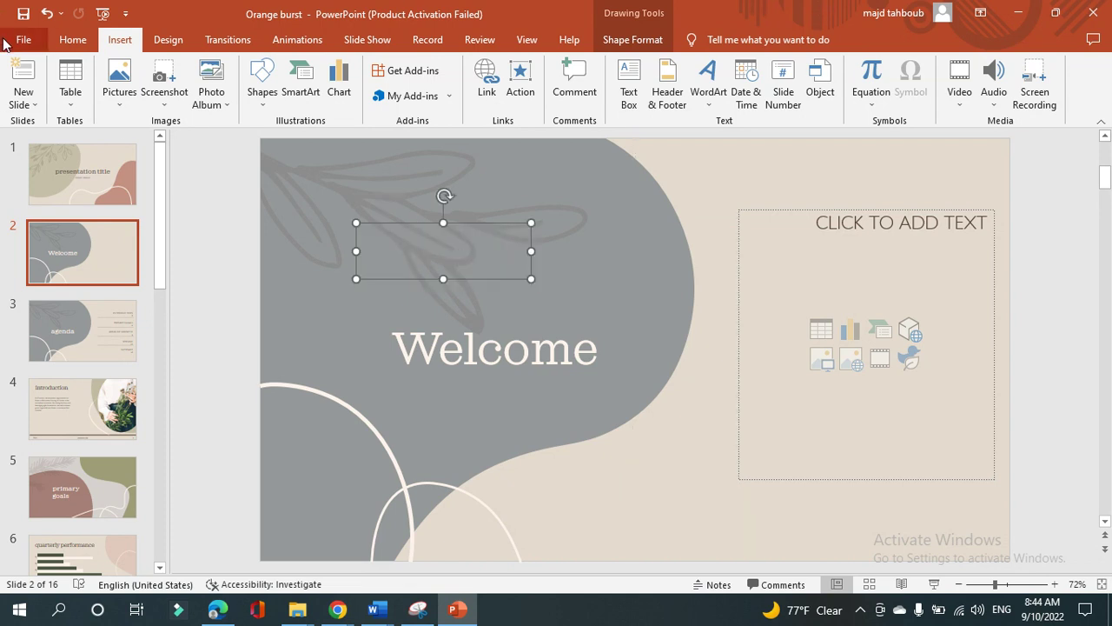
Reduce the "Welcome" title text to font size 40 and enlarge it back to 60
{"action": "left_click", "coordinate": [72, 40]}
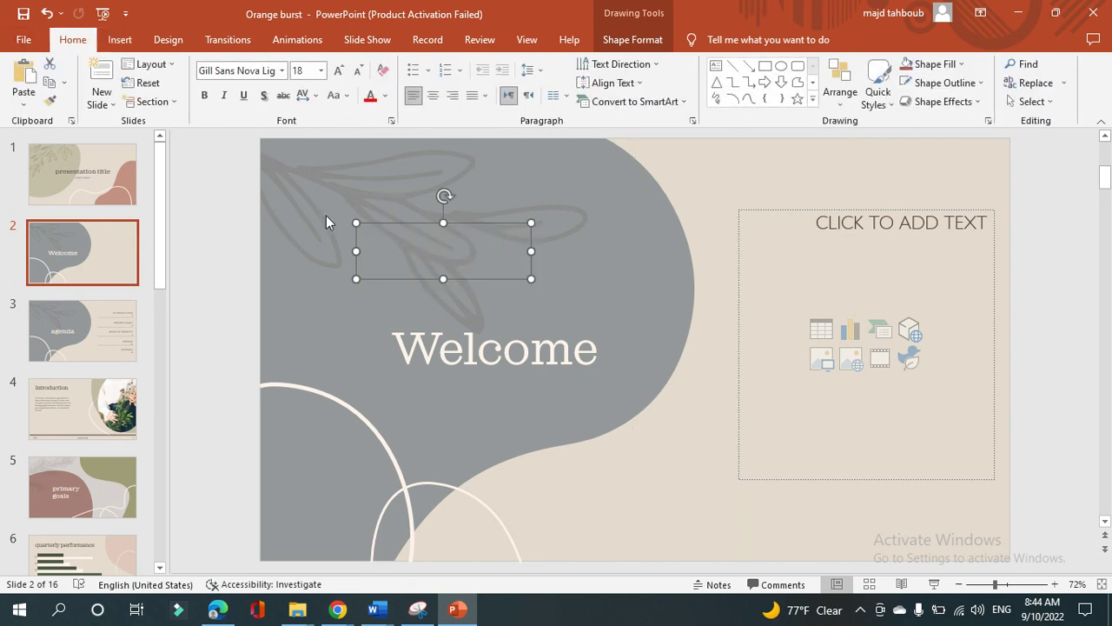
{"action": "left_click", "coordinate": [524, 350]}
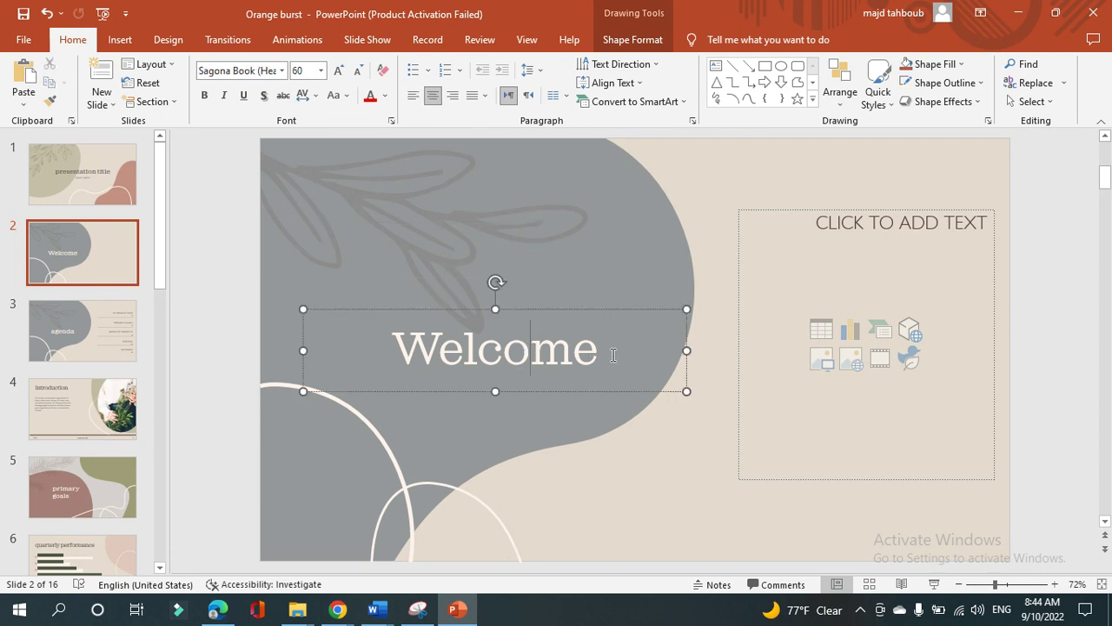
{"action": "left_click_drag", "start_coordinate": [637, 361], "coordinate": [503, 349]}
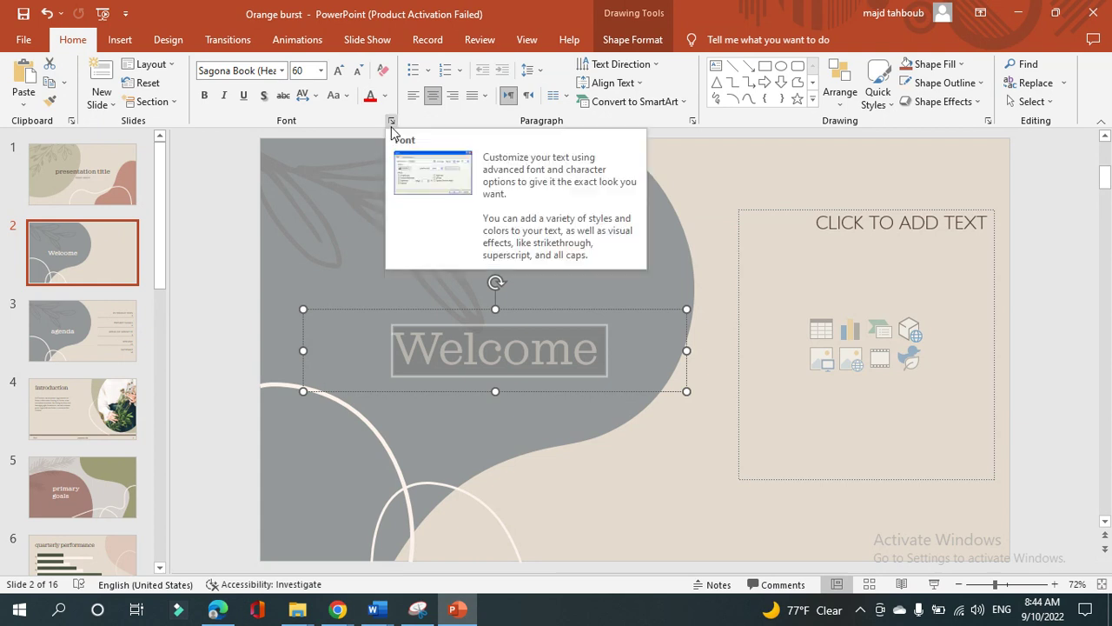
{"action": "left_click", "coordinate": [358, 74]}
{"action": "left_click", "coordinate": [358, 74]}
{"action": "left_click", "coordinate": [358, 74]}
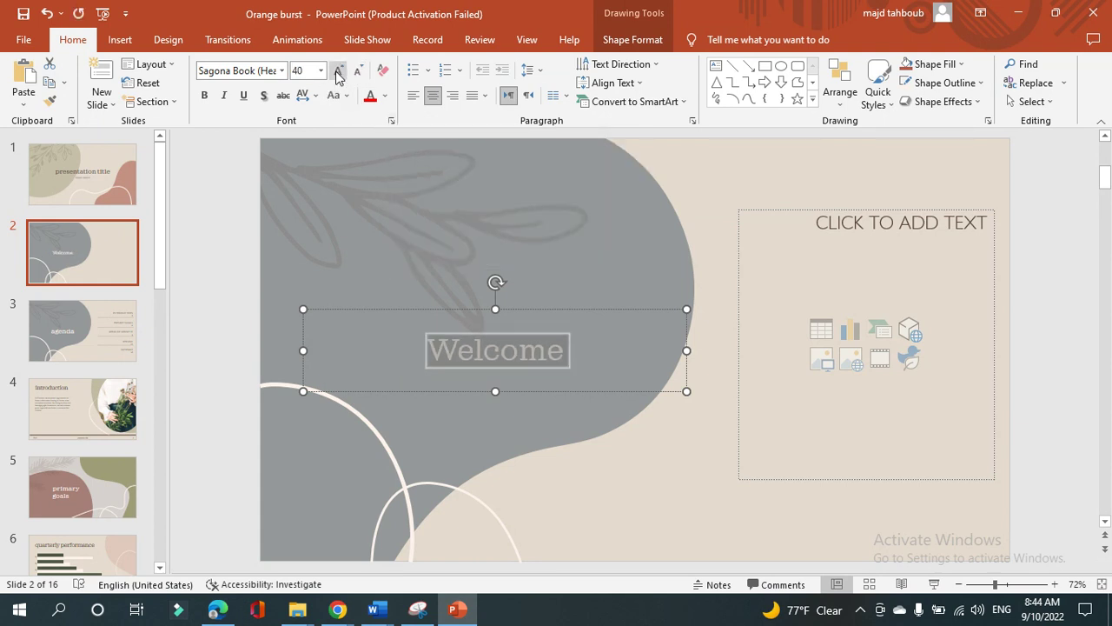
{"action": "left_click", "coordinate": [338, 74]}
{"action": "left_click", "coordinate": [338, 73]}
{"action": "left_click", "coordinate": [338, 73]}
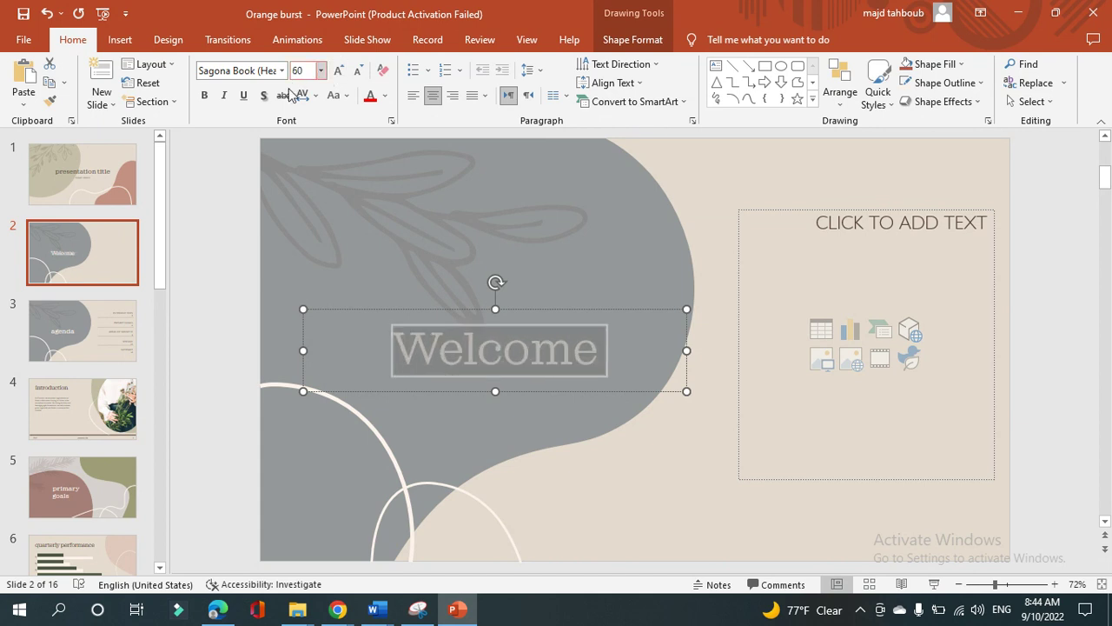
Make the "Welcome" title text bold and colour it standard red
{"action": "left_click", "coordinate": [206, 97]}
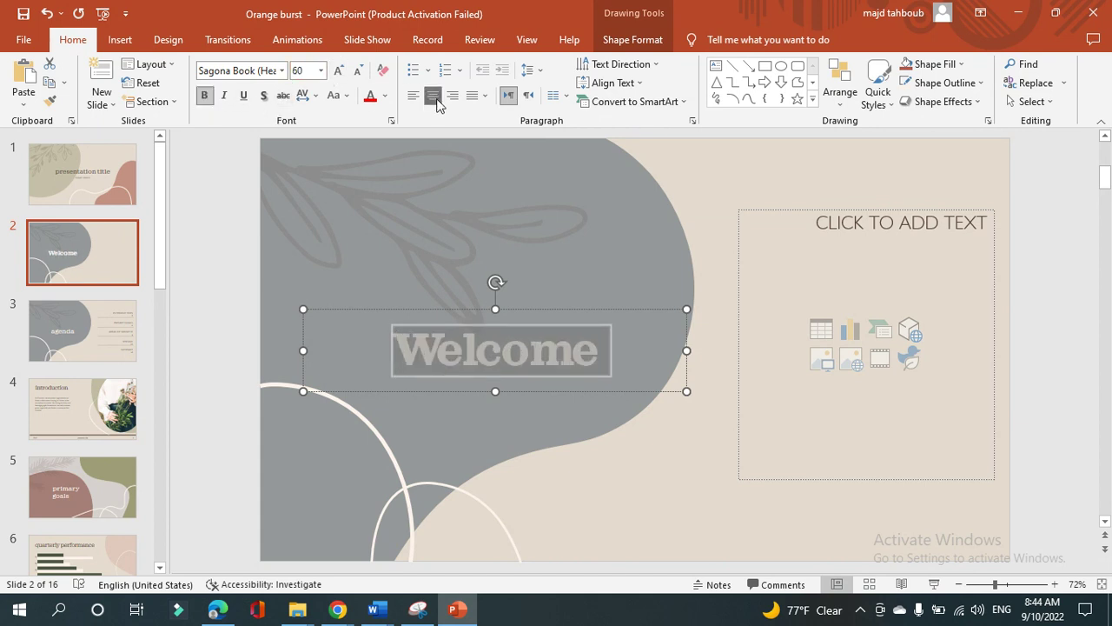
{"action": "left_click", "coordinate": [386, 97]}
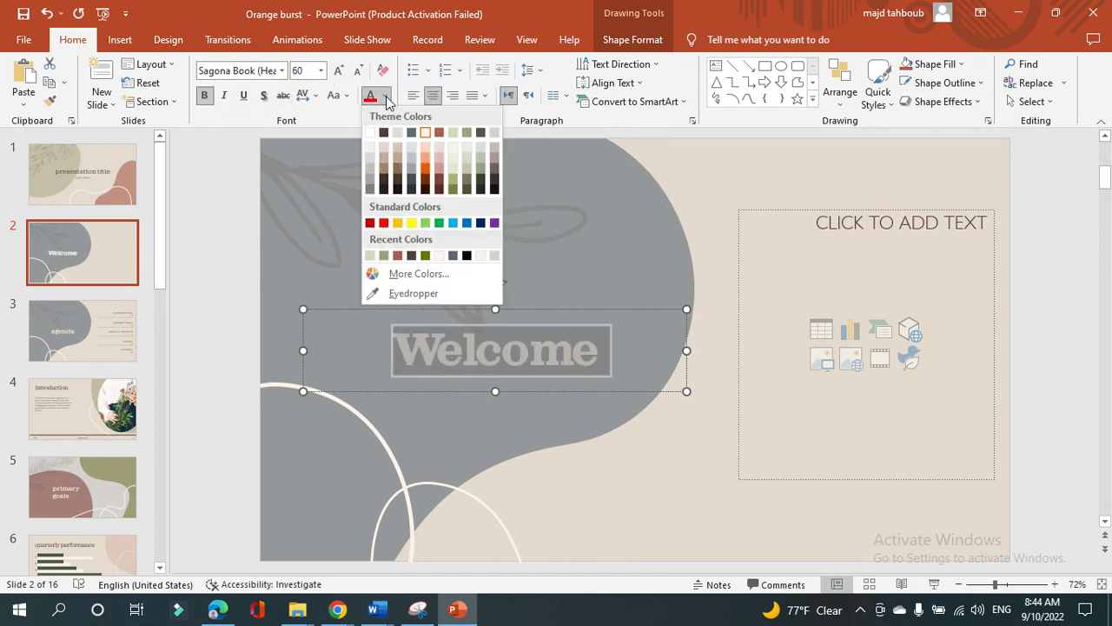
{"action": "left_click", "coordinate": [383, 222]}
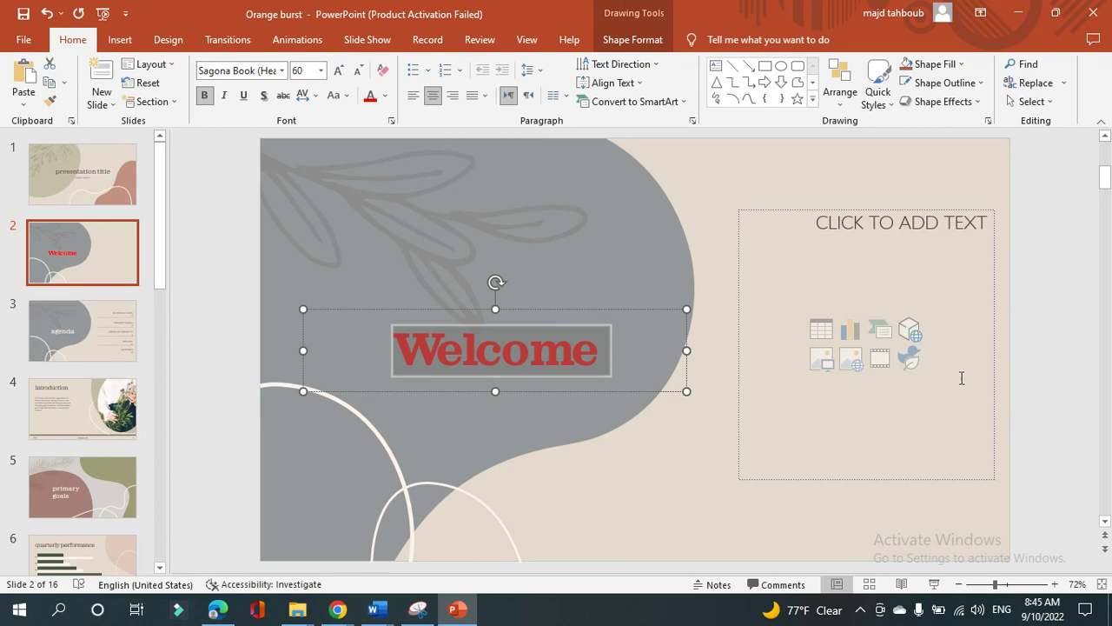
Try to insert an online picture into the slide's empty content placeholder, retry once, and cancel
{"action": "left_click", "coordinate": [931, 369]}
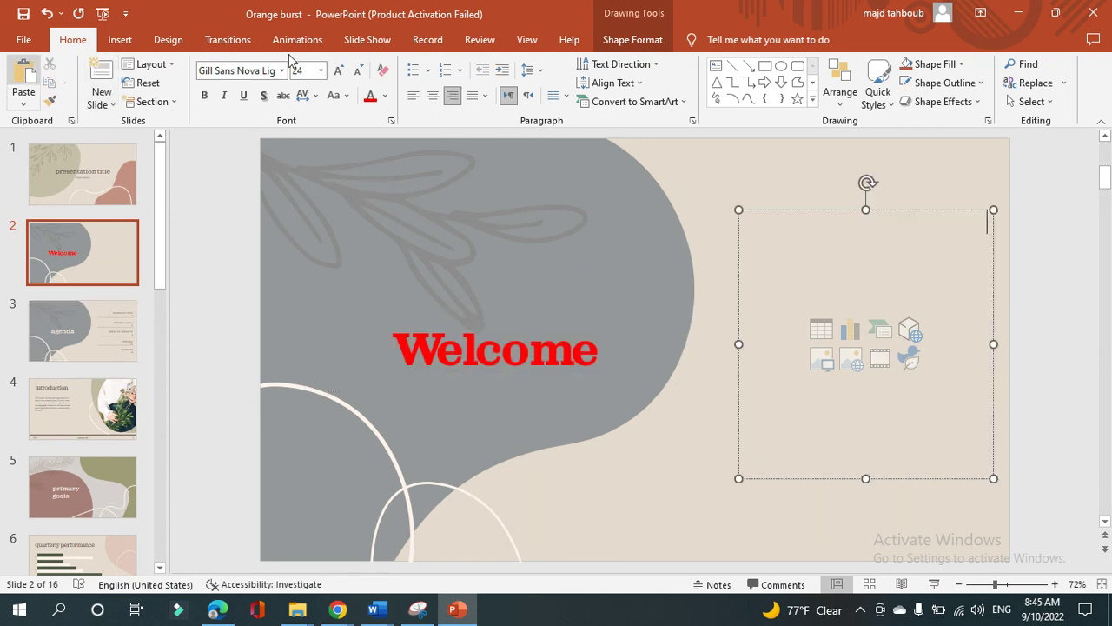
{"action": "left_click", "coordinate": [118, 40]}
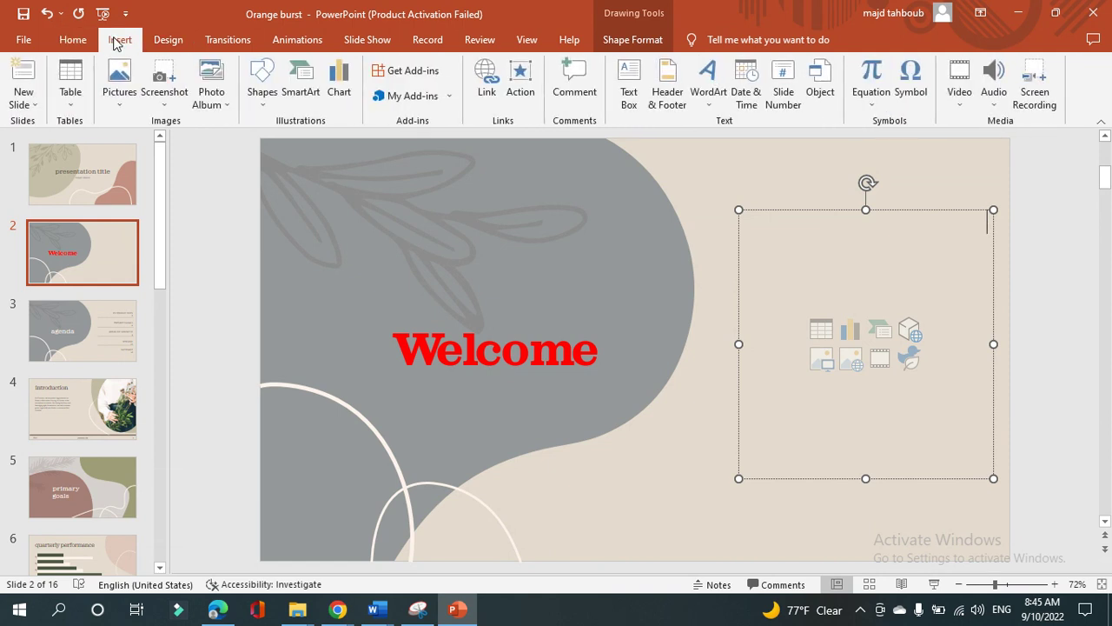
{"action": "left_click", "coordinate": [123, 104]}
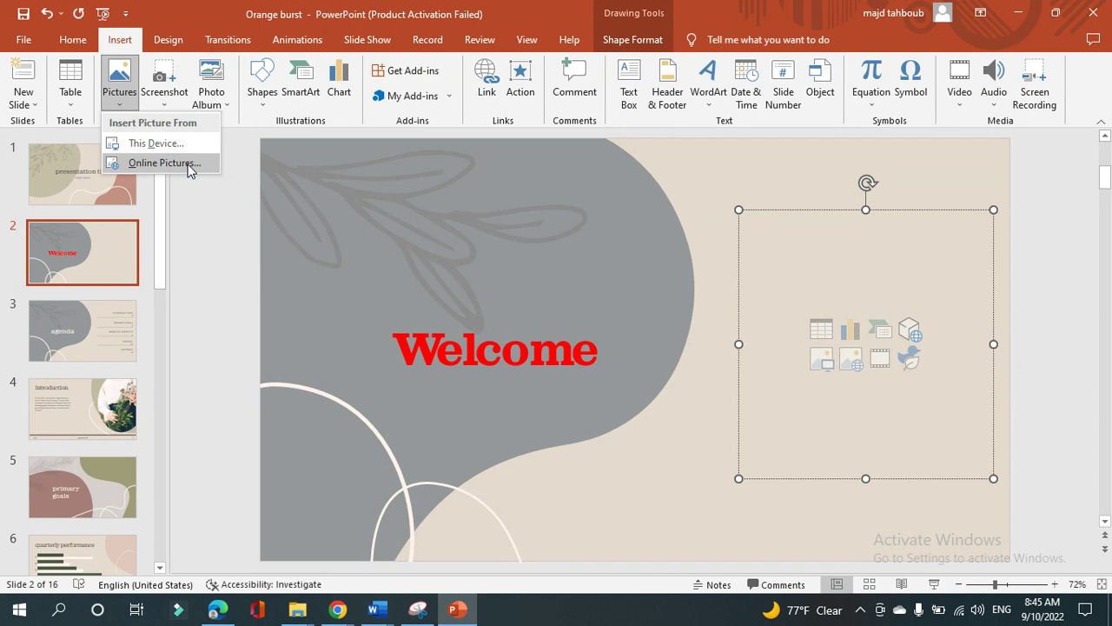
{"action": "left_click", "coordinate": [190, 169]}
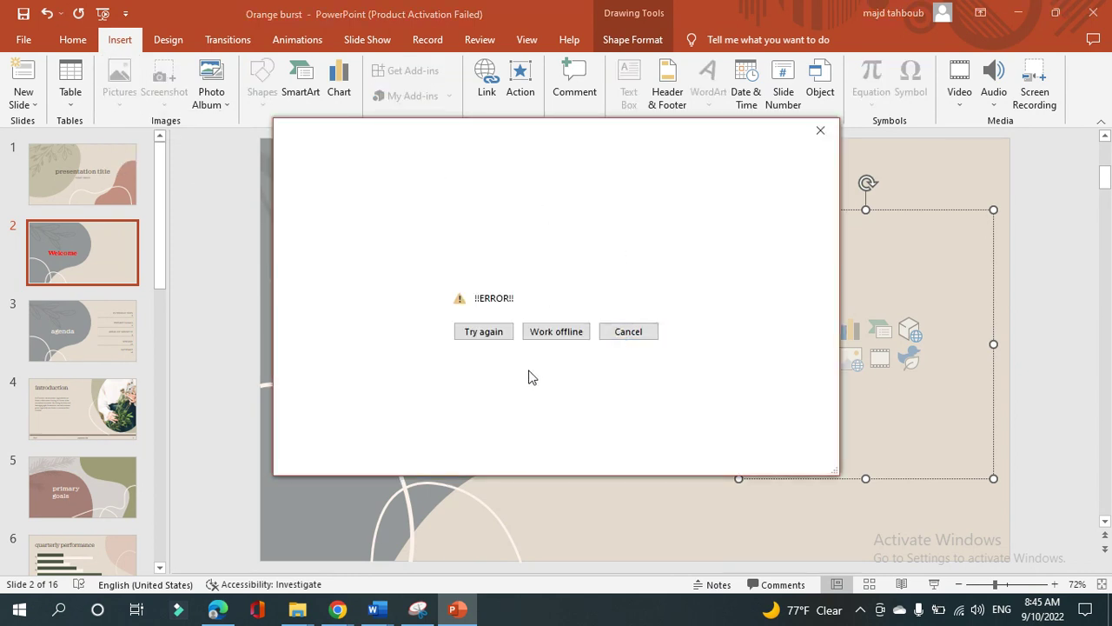
{"action": "left_click", "coordinate": [491, 338]}
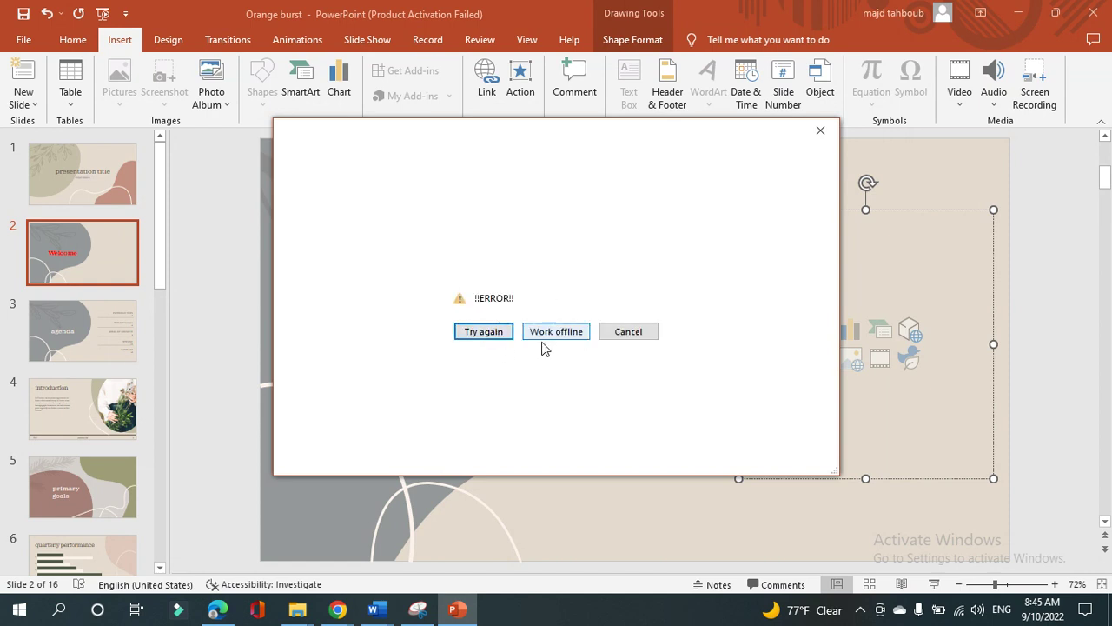
{"action": "left_click", "coordinate": [629, 335]}
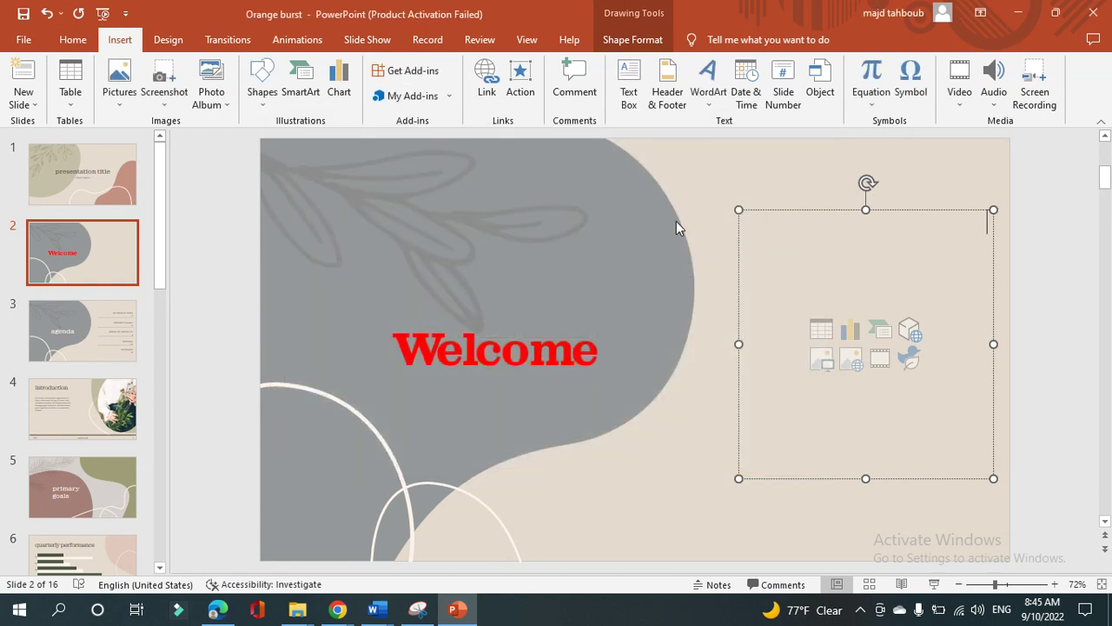
{"action": "left_click", "coordinate": [122, 102]}
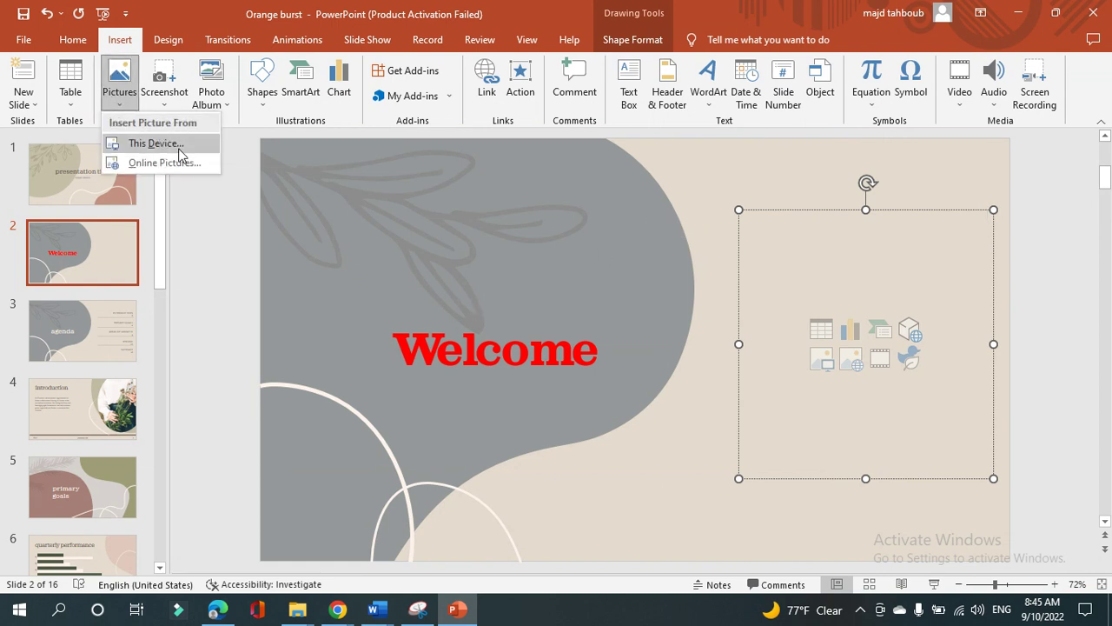
{"action": "left_click", "coordinate": [181, 153]}
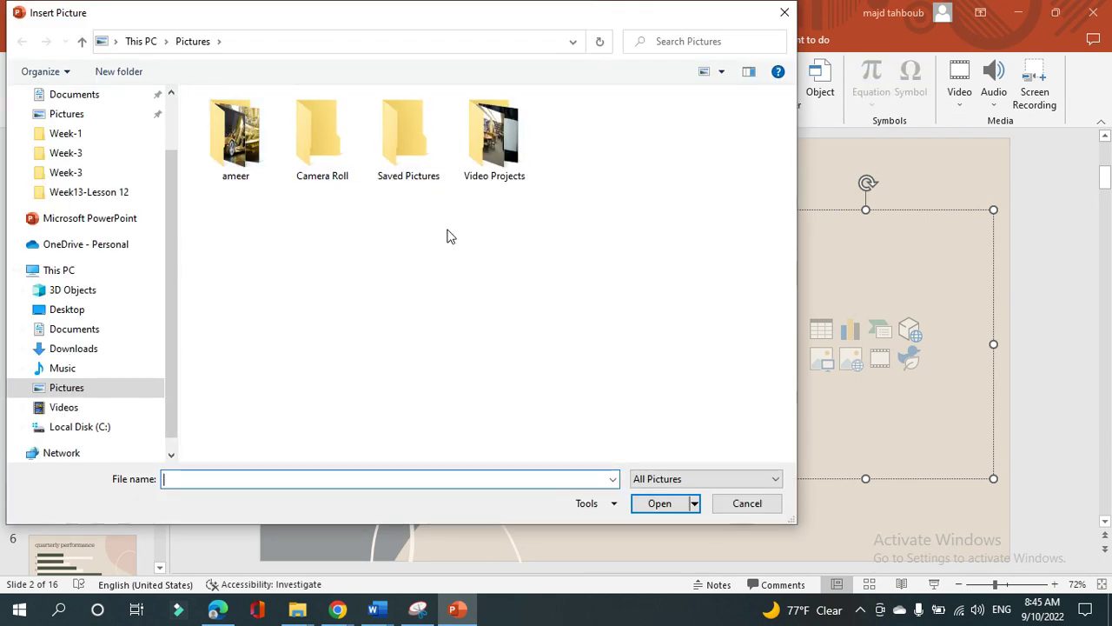
{"action": "double_click", "coordinate": [519, 142]}
{"action": "left_click", "coordinate": [322, 148]}
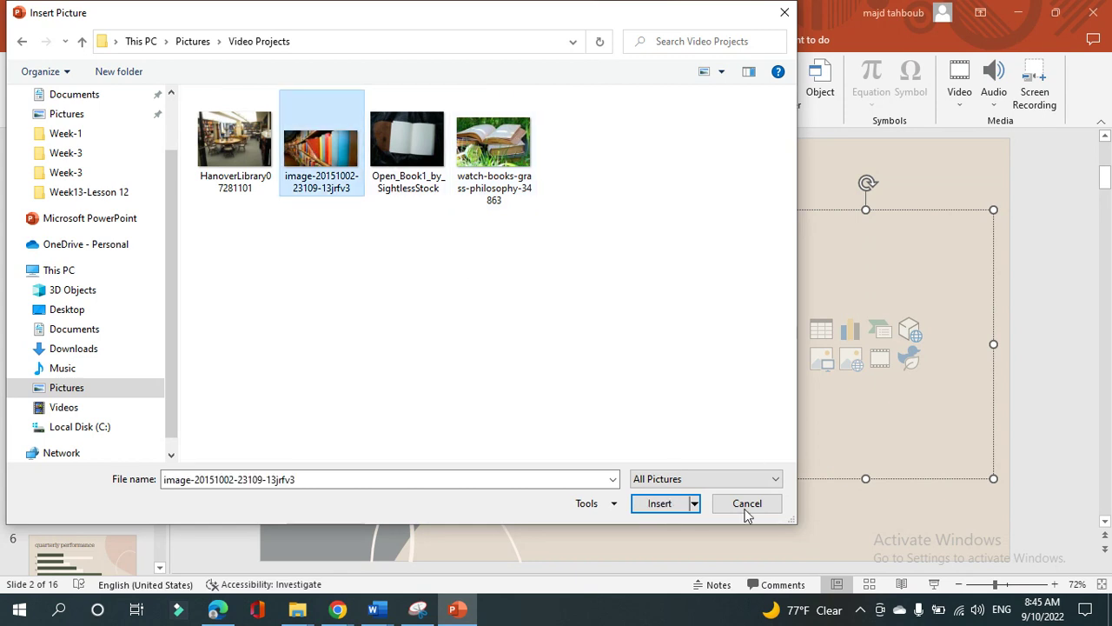
{"action": "left_click", "coordinate": [670, 503]}
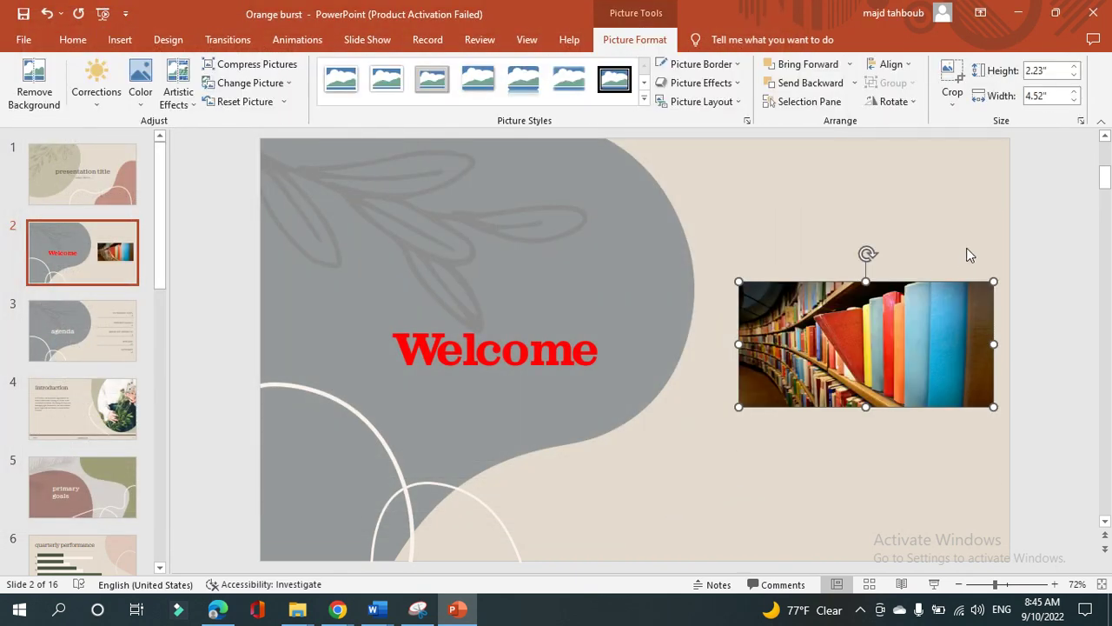